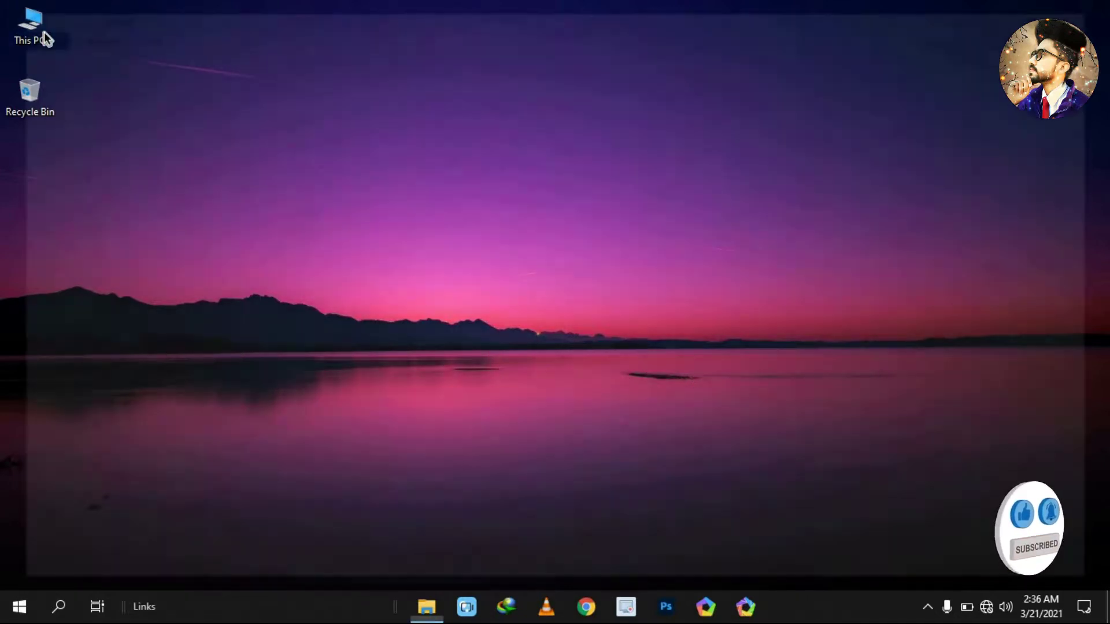
# Open This PC, show the computer's system properties, and maximize the System window.
pyautogui.doubleClick(45, 38)
pyautogui.doubleClick(356, 86)
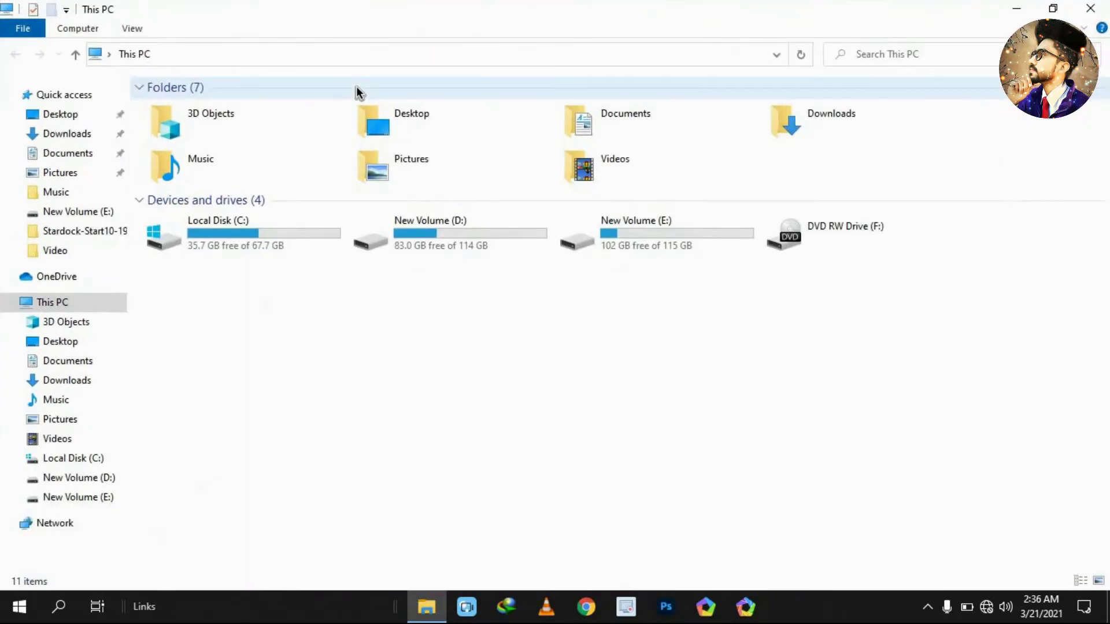
pyautogui.rightClick(457, 307)
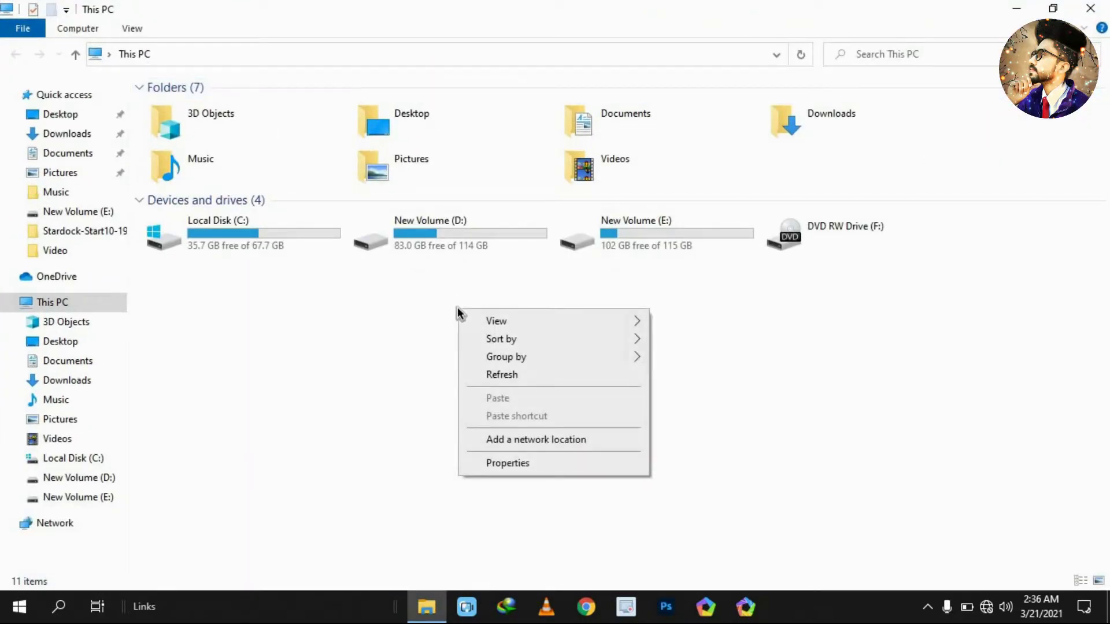
pyautogui.click(529, 466)
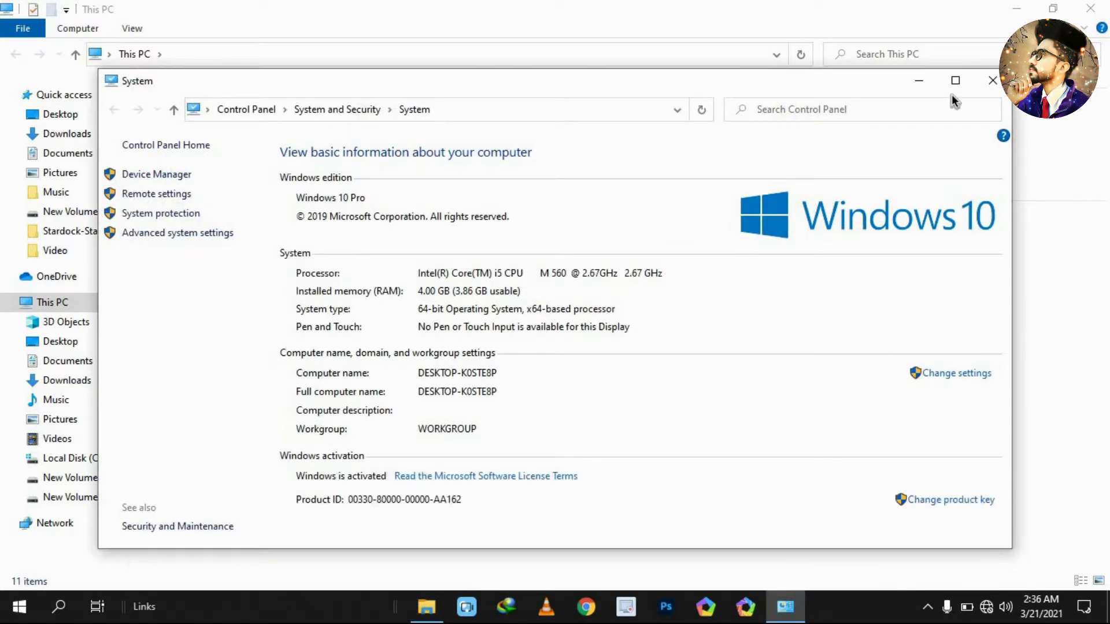
pyautogui.click(955, 81)
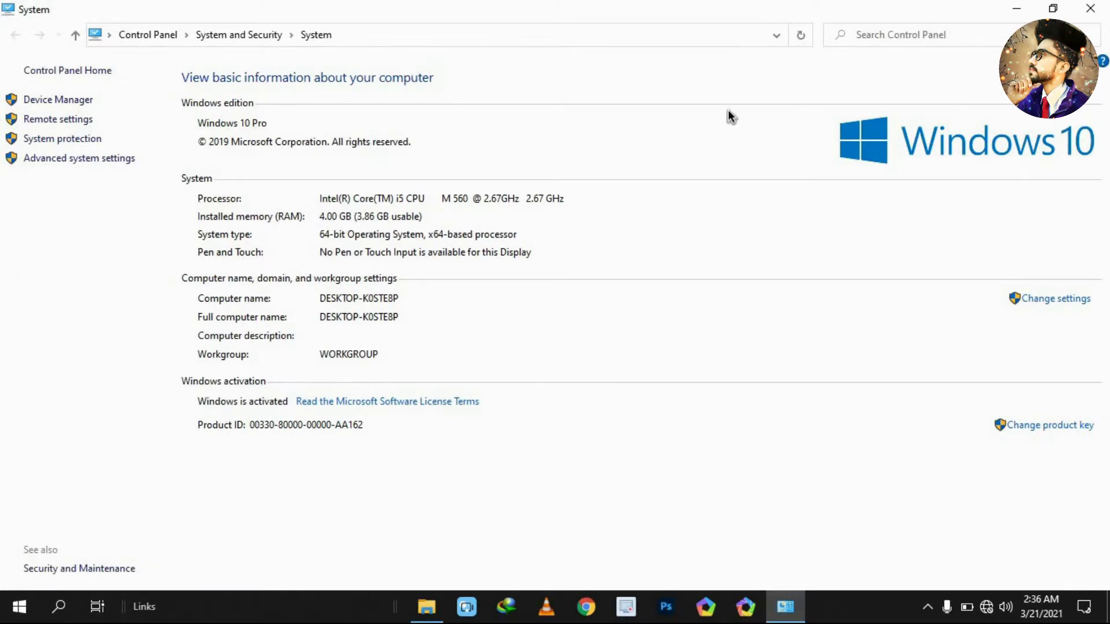
# In the advanced performance settings for virtual memory, turn off automatic paging file management and choose a custom size for drive C.
pyautogui.click(105, 162)
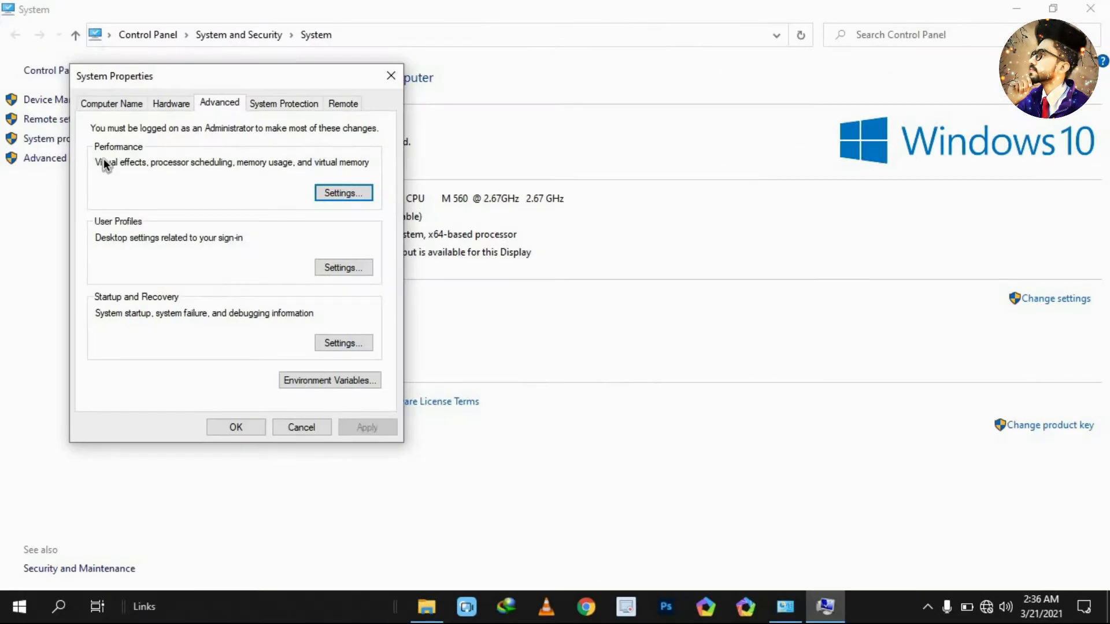
pyautogui.click(355, 196)
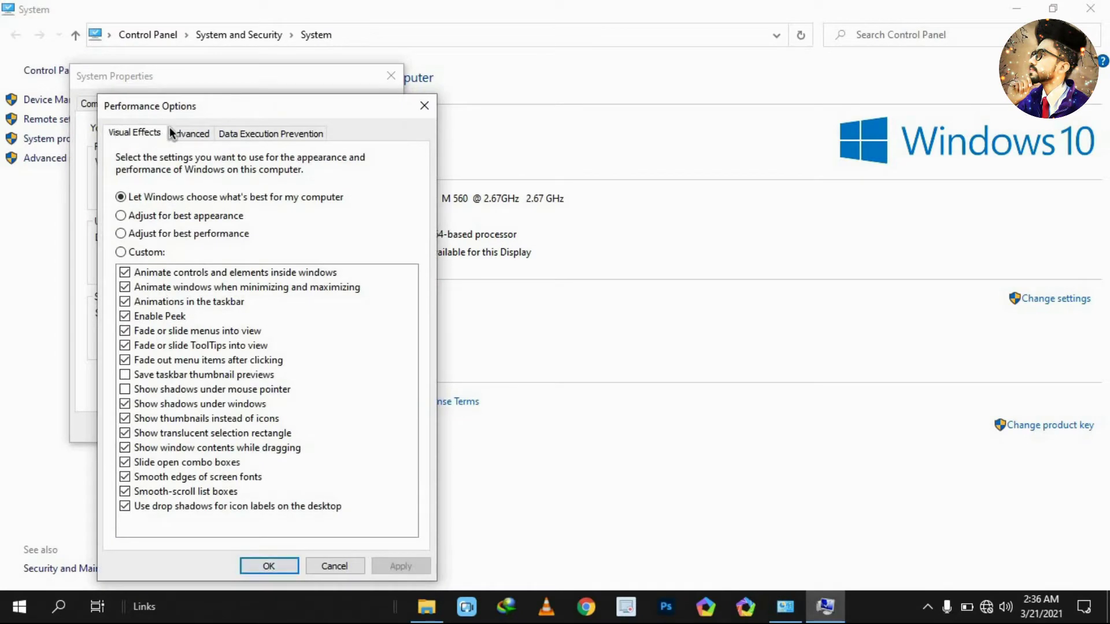
pyautogui.click(196, 141)
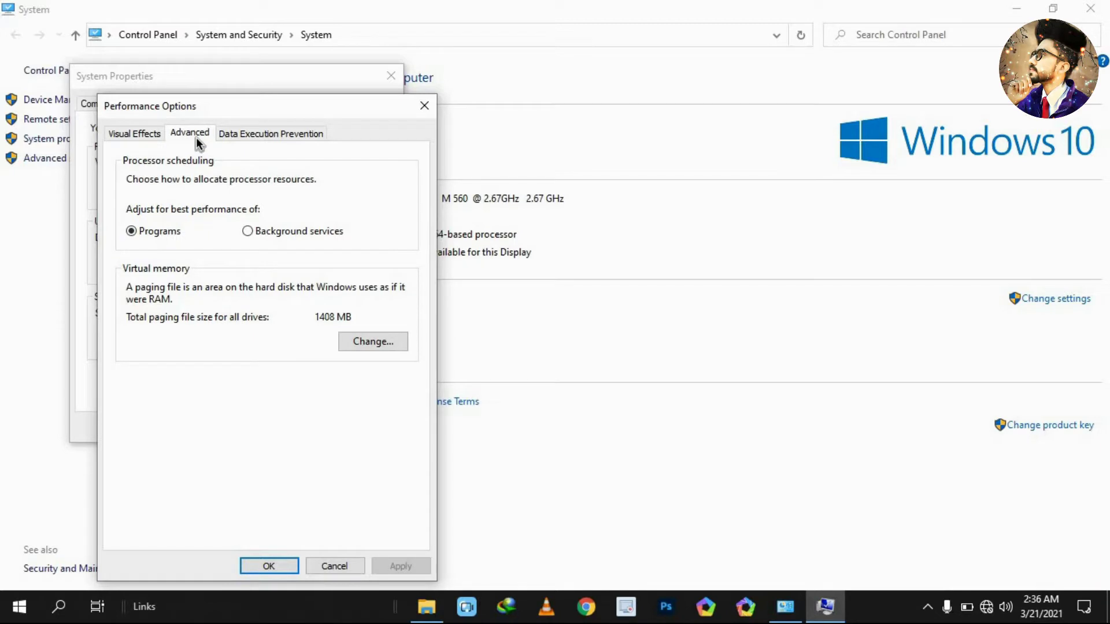
pyautogui.click(366, 340)
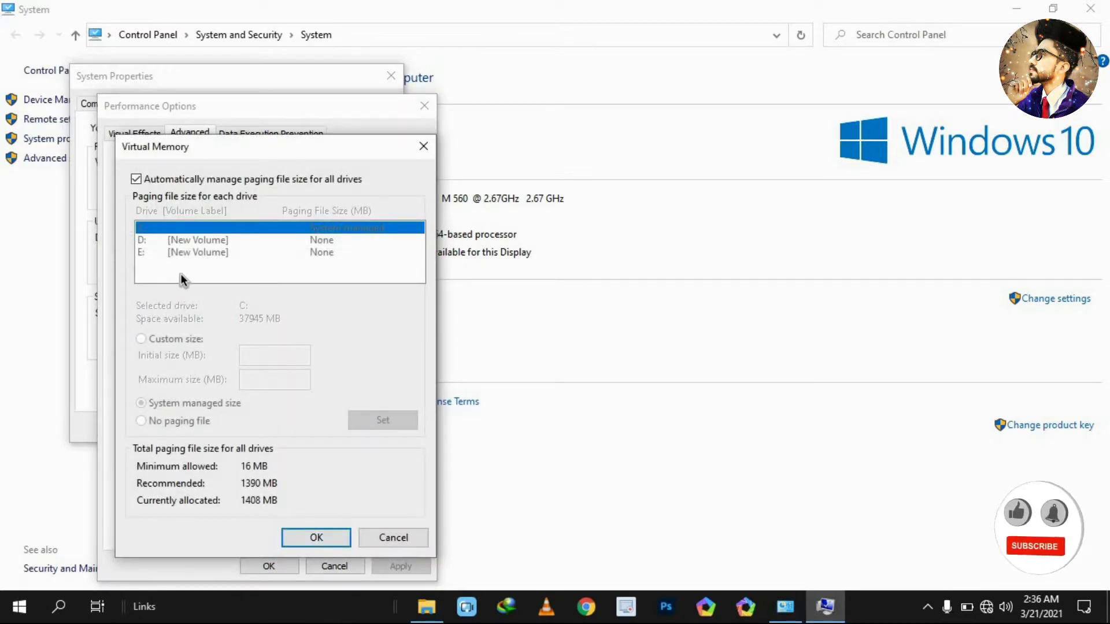
pyautogui.click(135, 176)
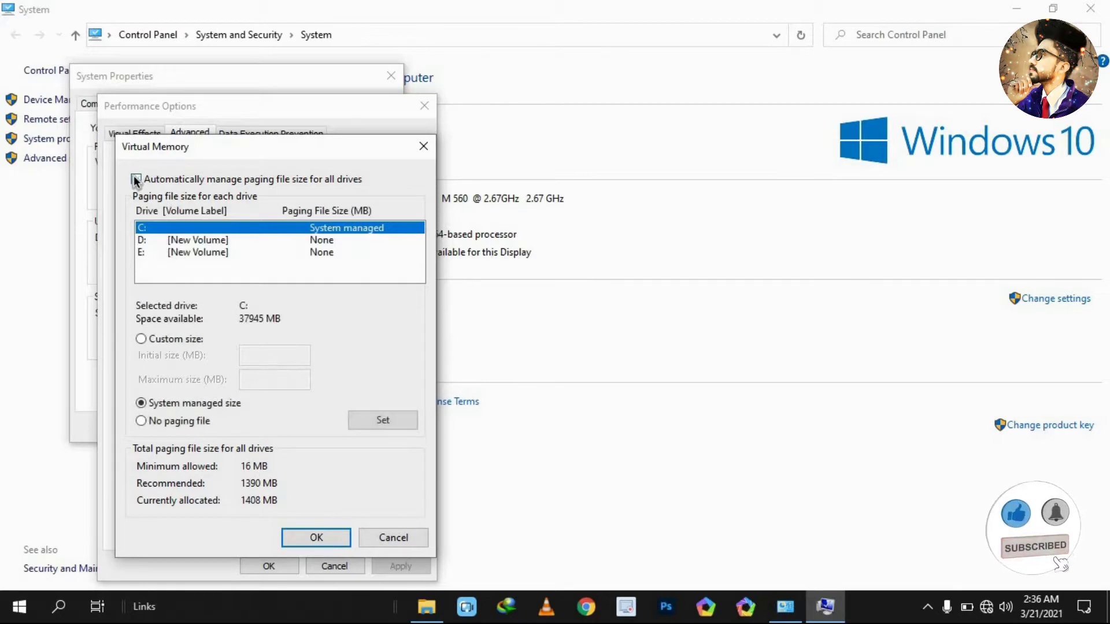
pyautogui.click(141, 339)
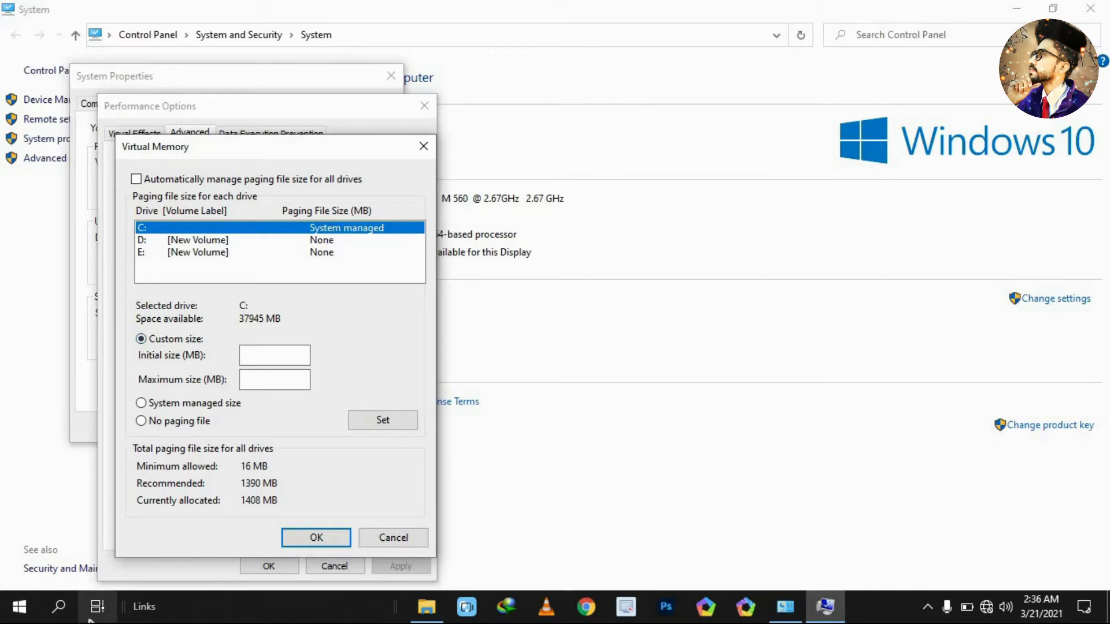
# Search for and open Calculator, and place its window beside the Virtual Memory dialog.
pyautogui.click(63, 614)
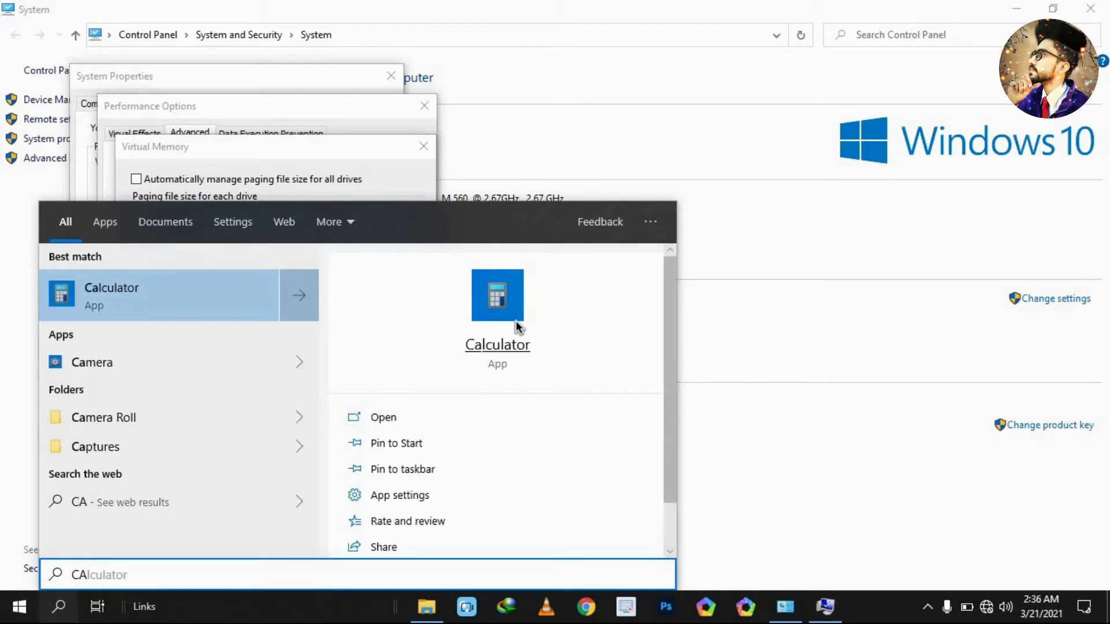
pyautogui.click(414, 424)
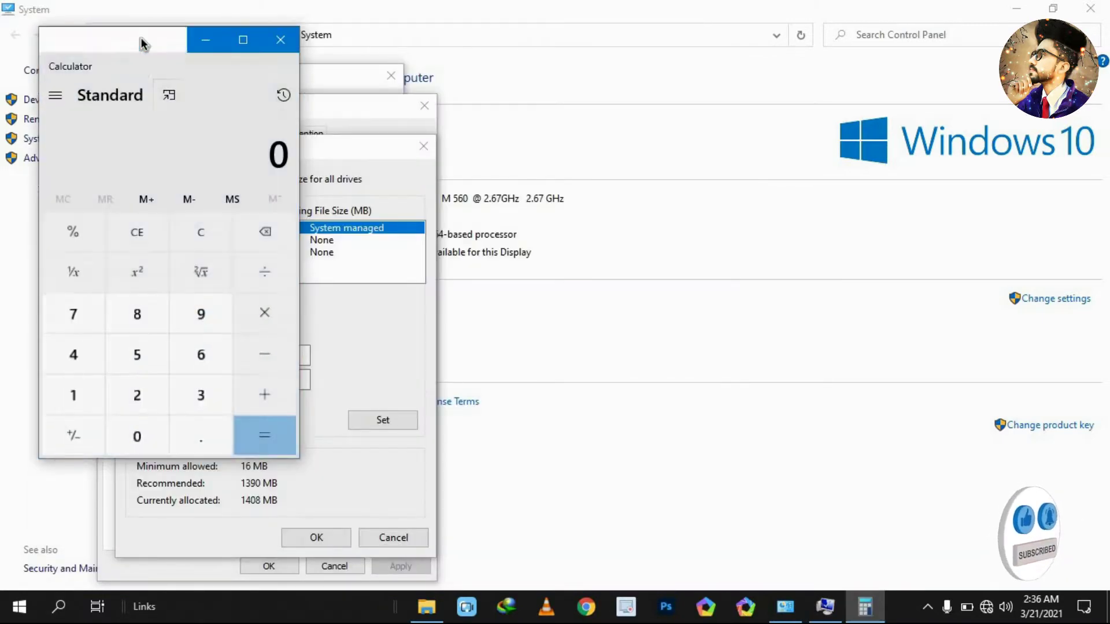
pyautogui.moveTo(142, 43); pyautogui.dragTo(542, 147)
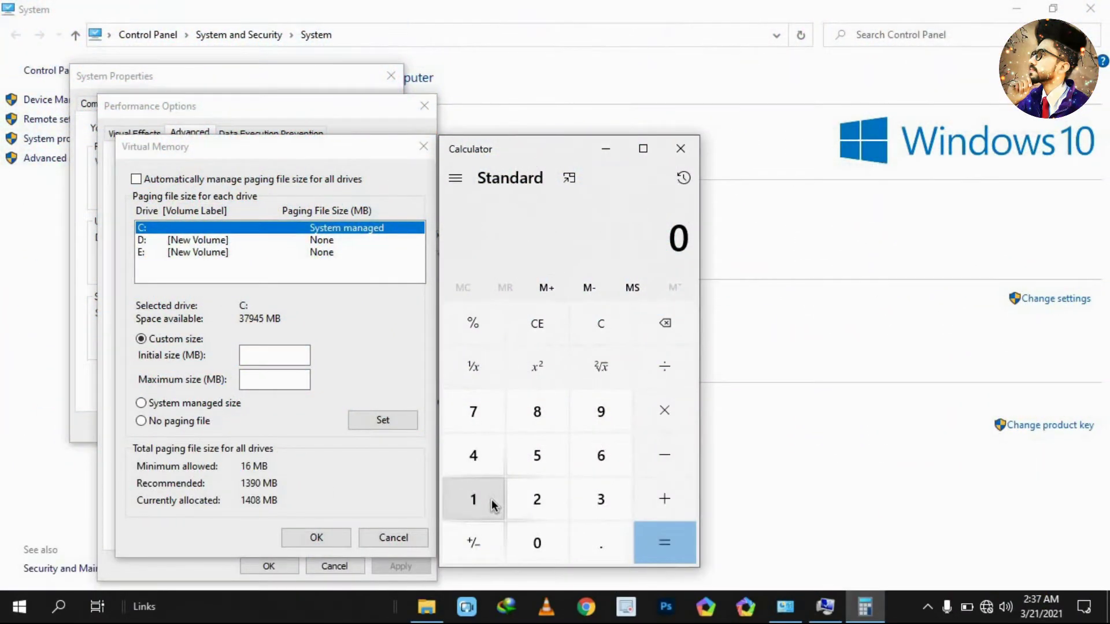
# Calculate 1024 × 16 in Calculator.
pyautogui.click(492, 499)
pyautogui.click(535, 541)
pyautogui.click(532, 506)
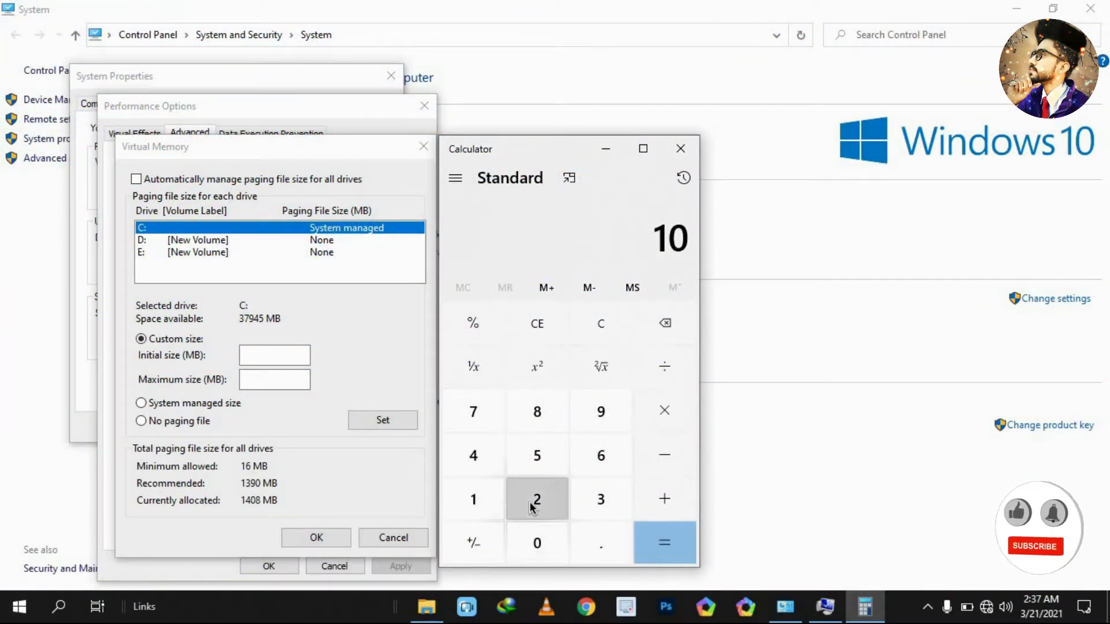
pyautogui.click(480, 467)
pyautogui.click(650, 421)
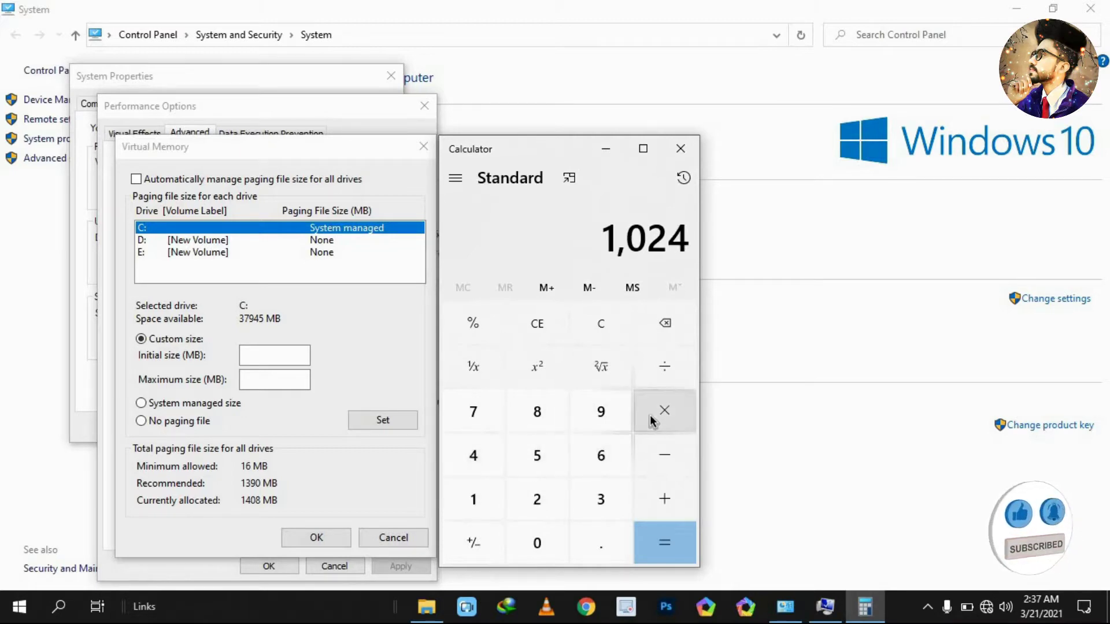
pyautogui.click(496, 497)
pyautogui.click(608, 463)
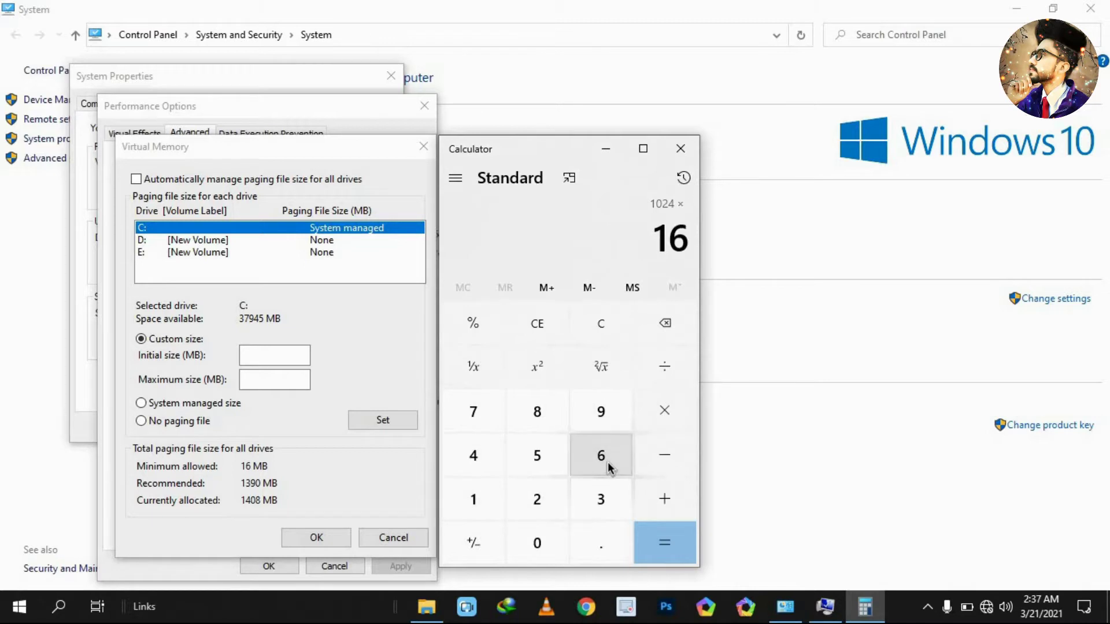
pyautogui.click(658, 540)
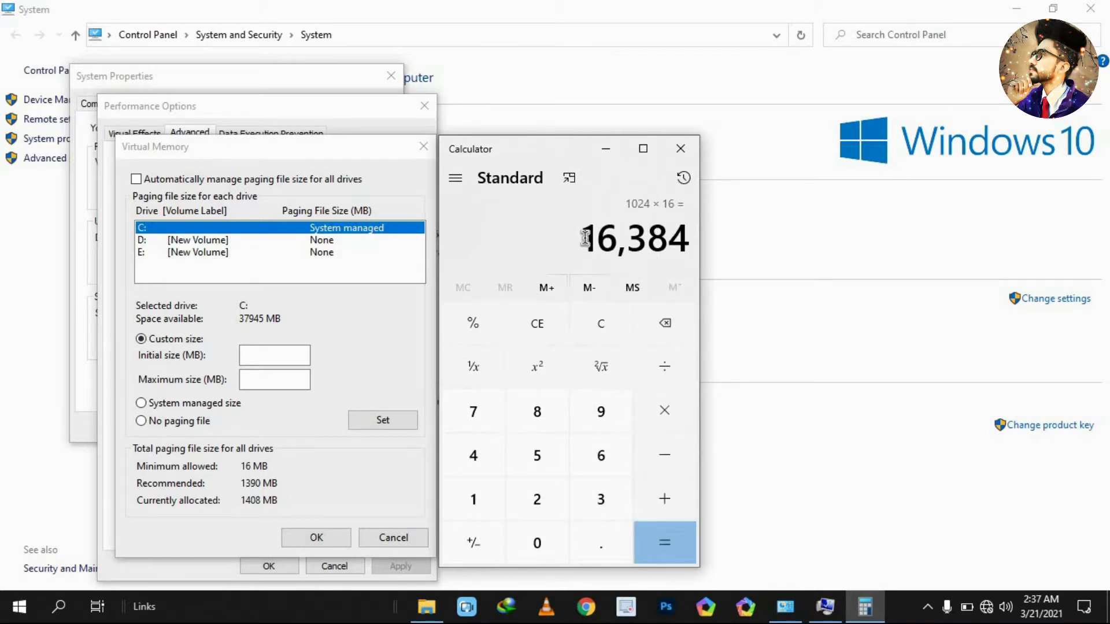
# Copy the Calculator result 16,384 into the initial and maximum paging file sizes for drive C, and try to set them.
pyautogui.moveTo(665, 234); pyautogui.dragTo(706, 239)
pyautogui.hotkey('ctrl', 'c')
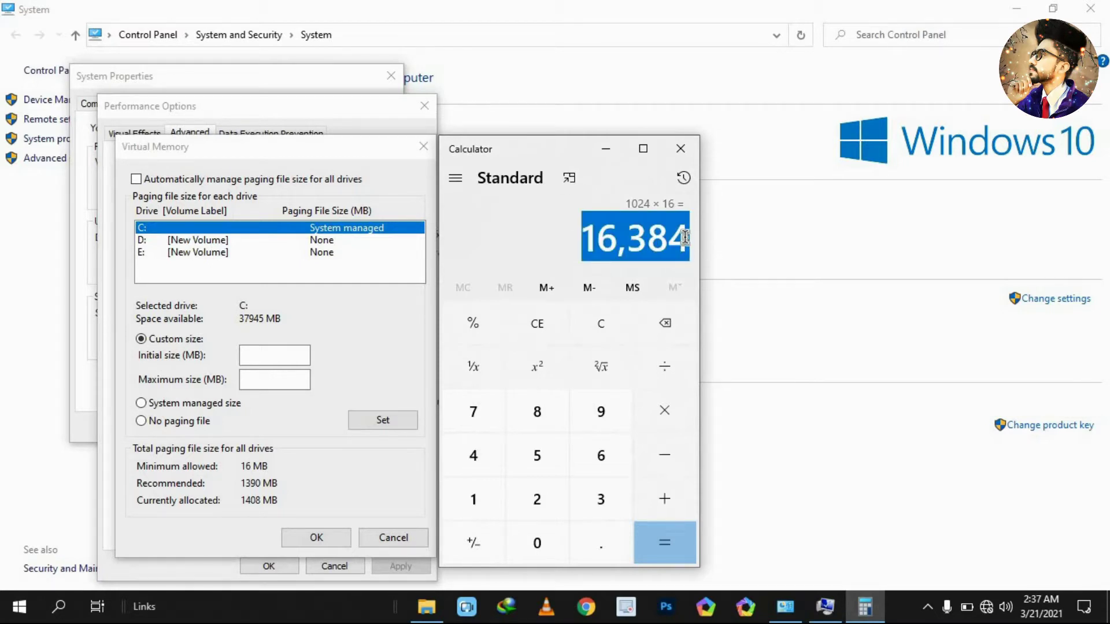
pyautogui.rightClick(685, 236)
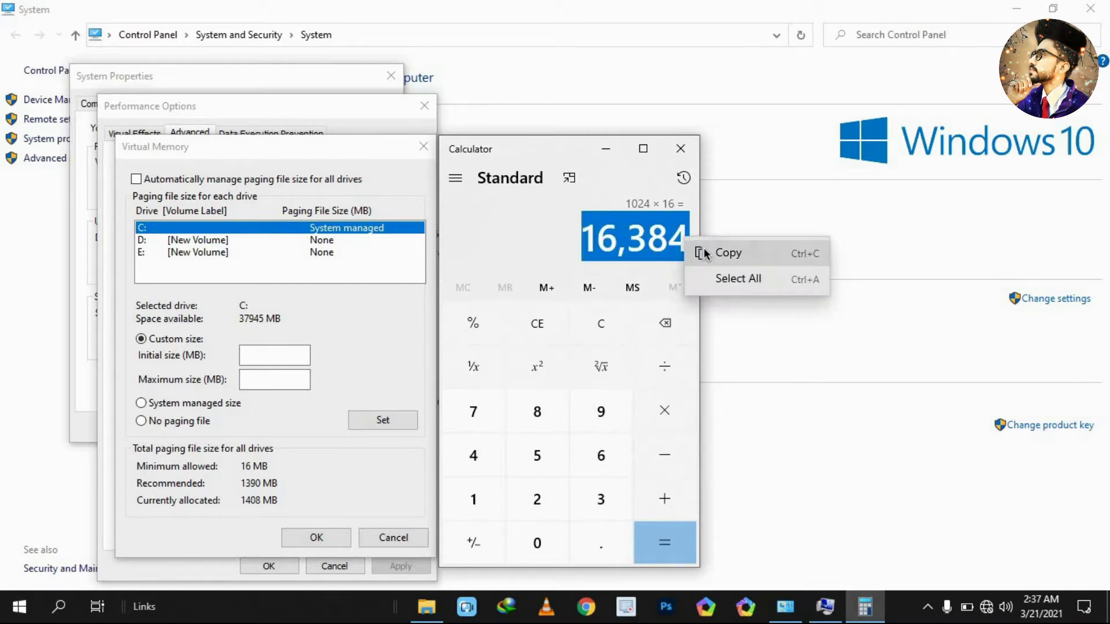
pyautogui.click(705, 254)
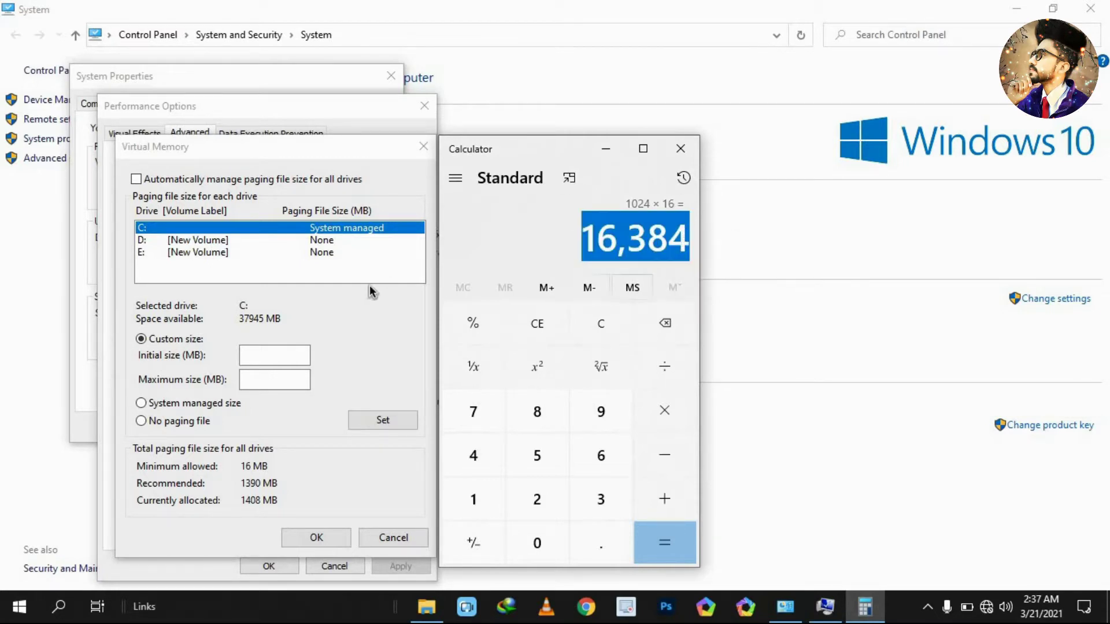
pyautogui.click(275, 356)
pyautogui.rightClick(276, 357)
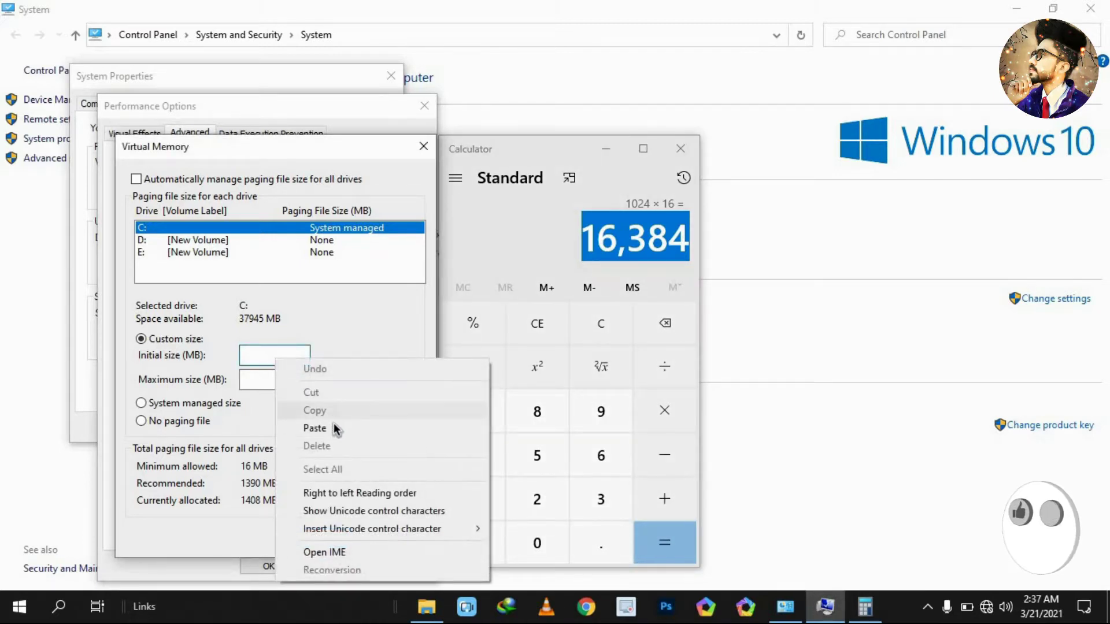
pyautogui.click(334, 426)
pyautogui.click(269, 378)
pyautogui.rightClick(270, 378)
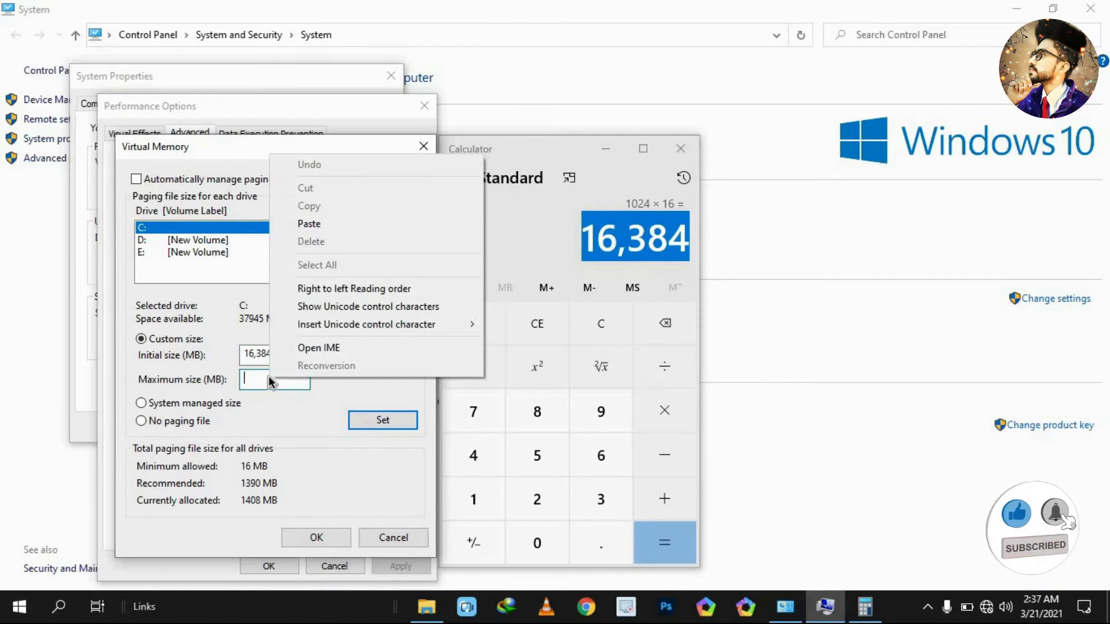
pyautogui.click(354, 223)
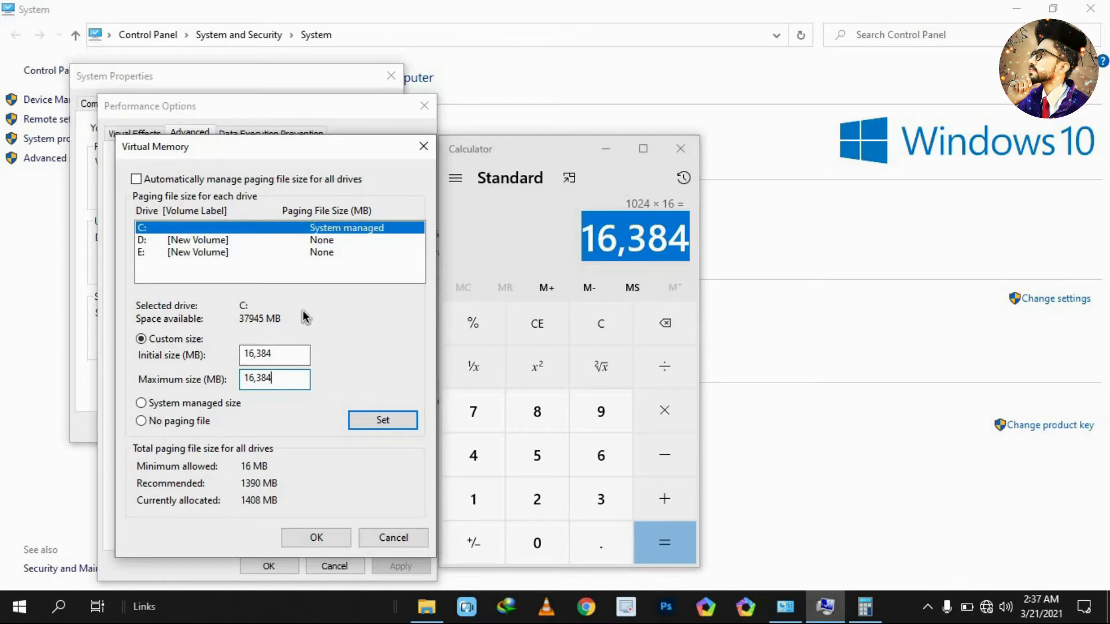
pyautogui.click(381, 420)
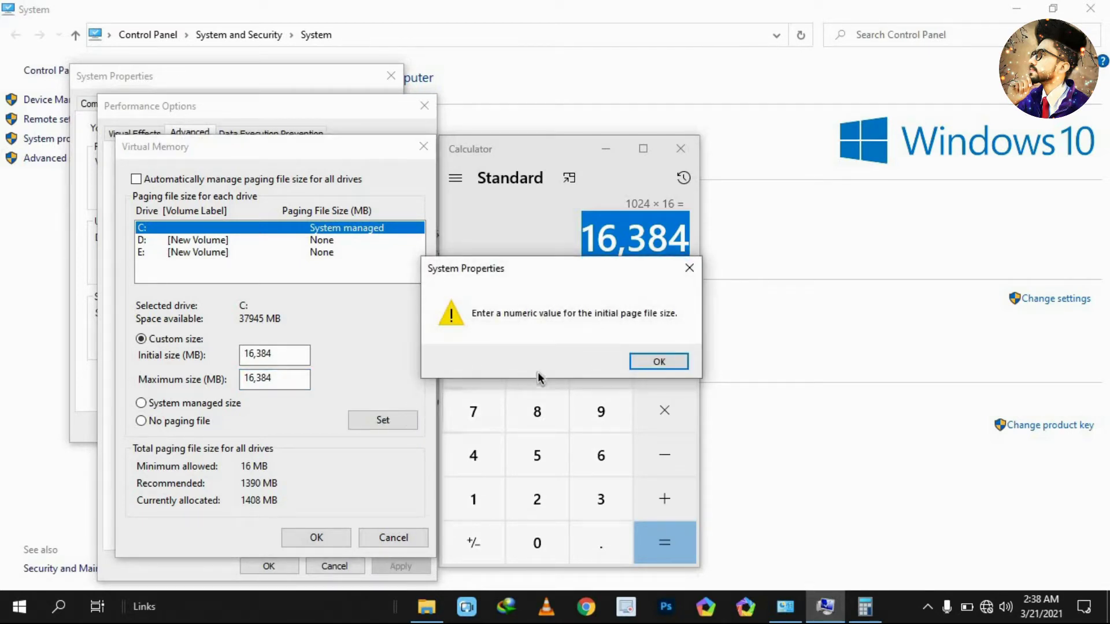
pyautogui.click(664, 362)
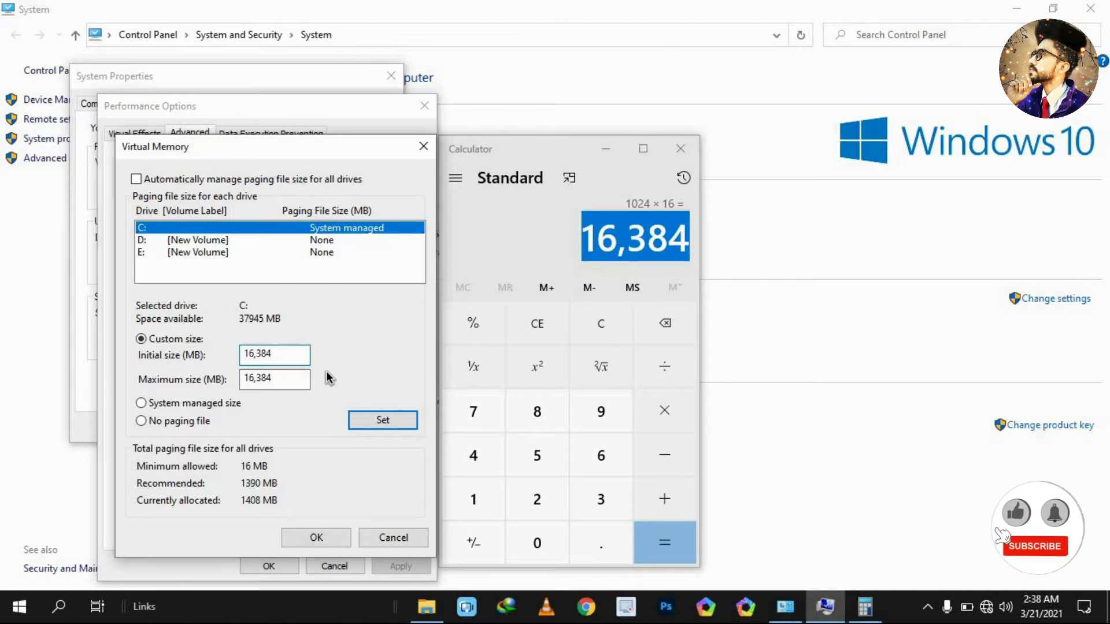
# Correct the initial and maximum sizes to 16384 MB without the comma, set them for drive C, and confirm the virtual memory settings.
pyautogui.press('Left')
pyautogui.press('Left')
pyautogui.press('Left')
pyautogui.press('BackSpace')
pyautogui.press('Right')
pyautogui.press('Right')
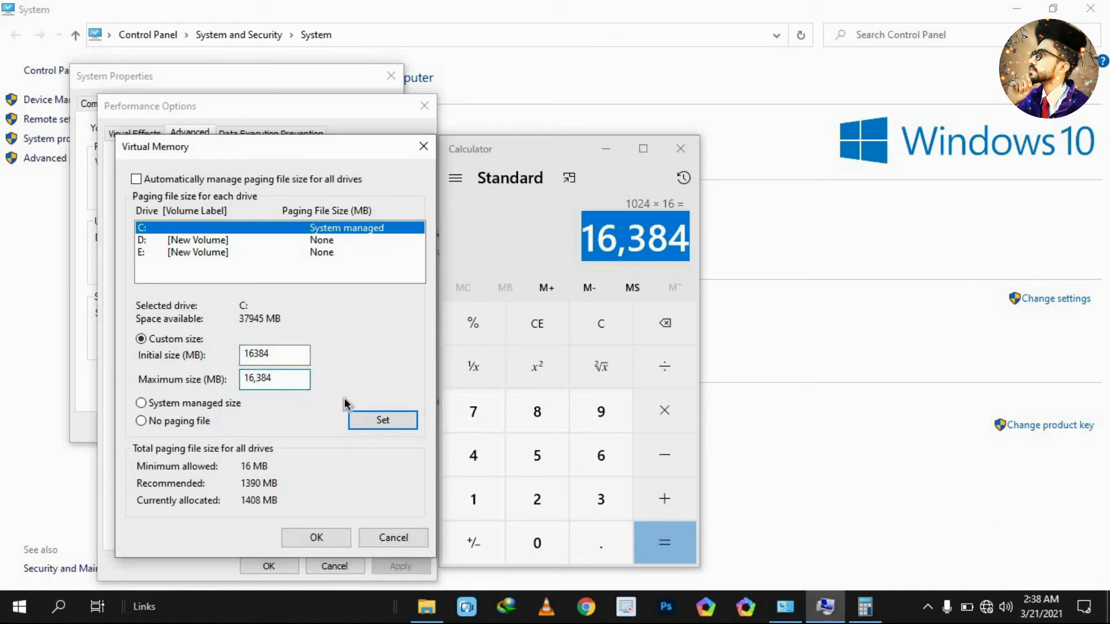
pyautogui.click(380, 419)
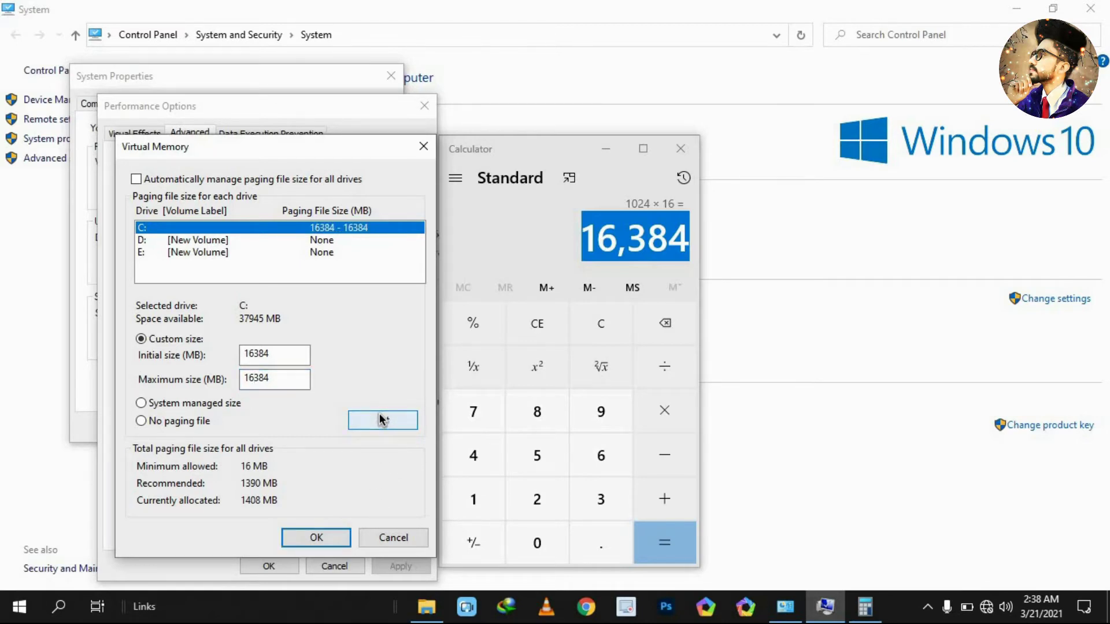
pyautogui.click(322, 542)
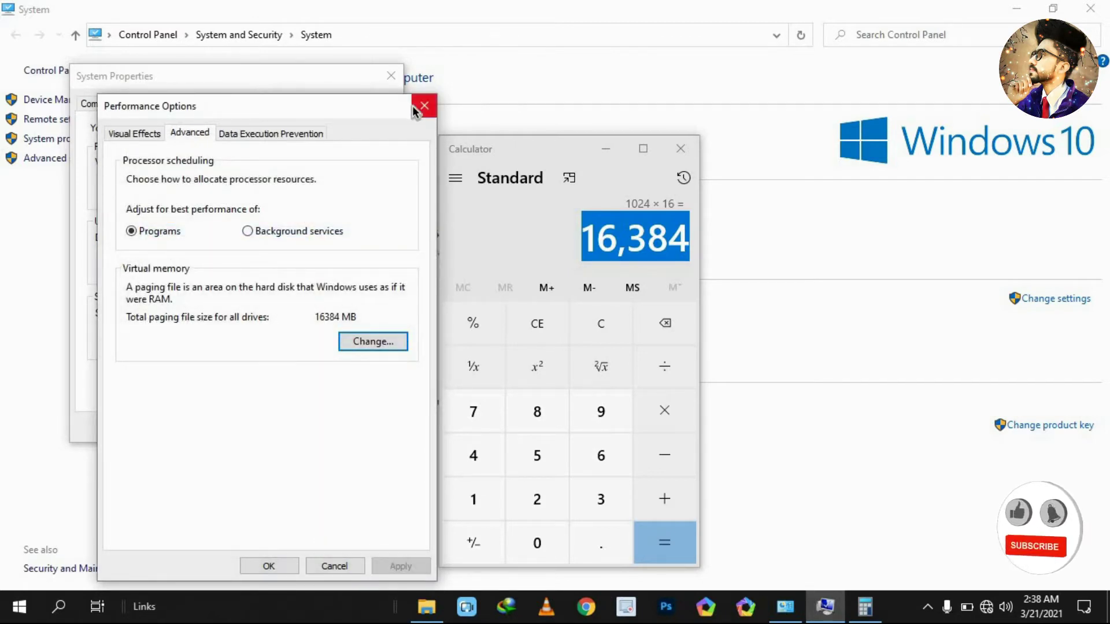
# In the visual effects settings, turn off animations for controls inside windows, window minimizing and maximizing, and the taskbar, plus Enable Peek.
pyautogui.click(149, 133)
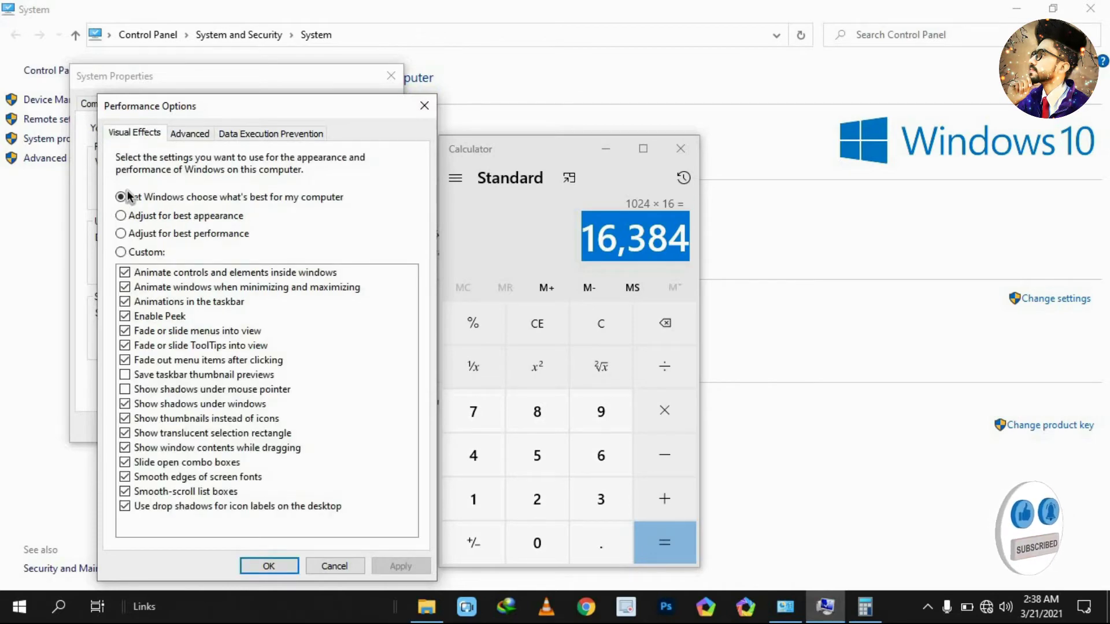
pyautogui.click(123, 273)
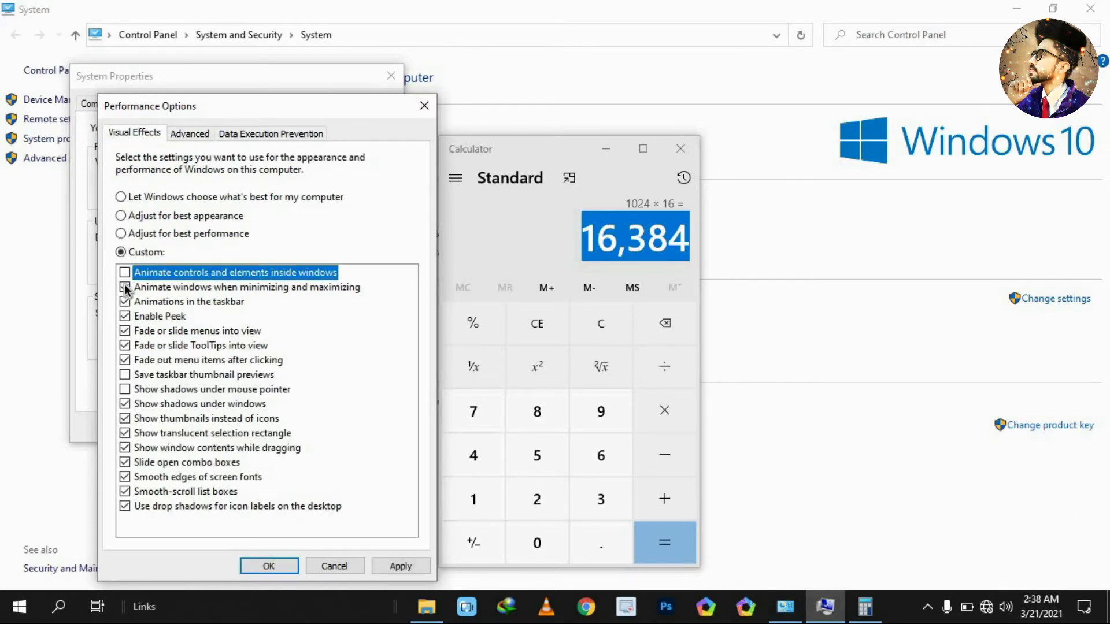
pyautogui.click(124, 285)
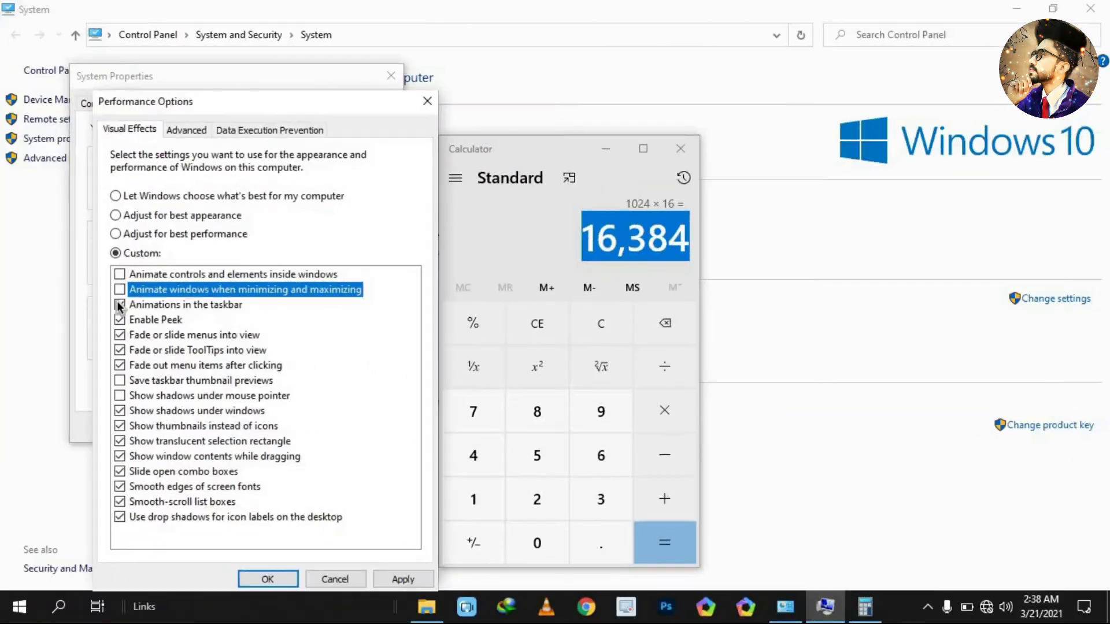
pyautogui.click(117, 304)
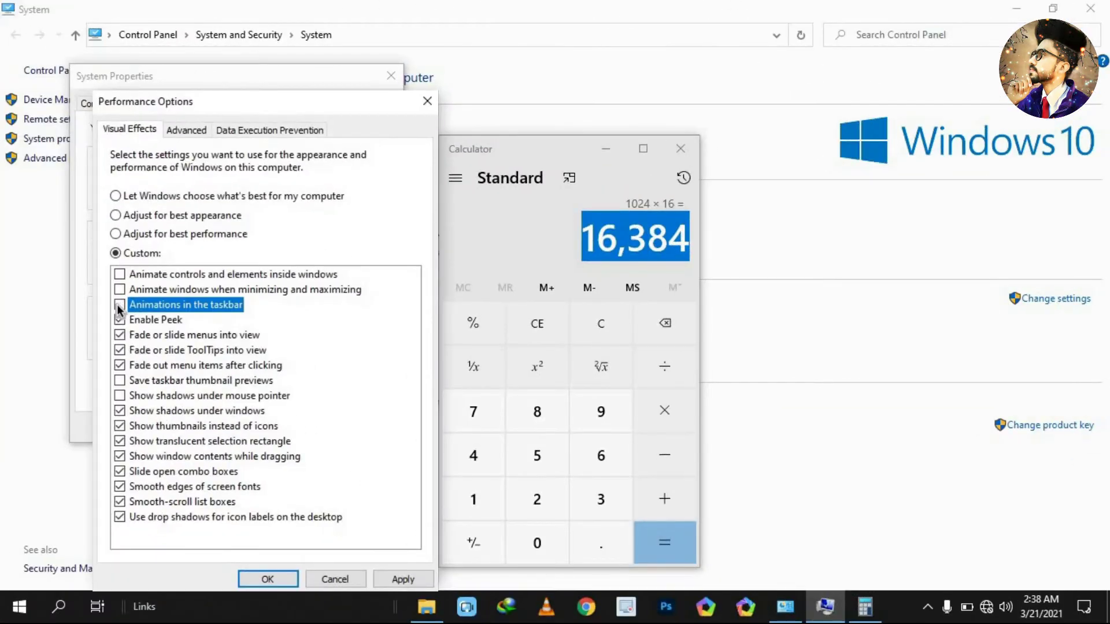
pyautogui.click(118, 318)
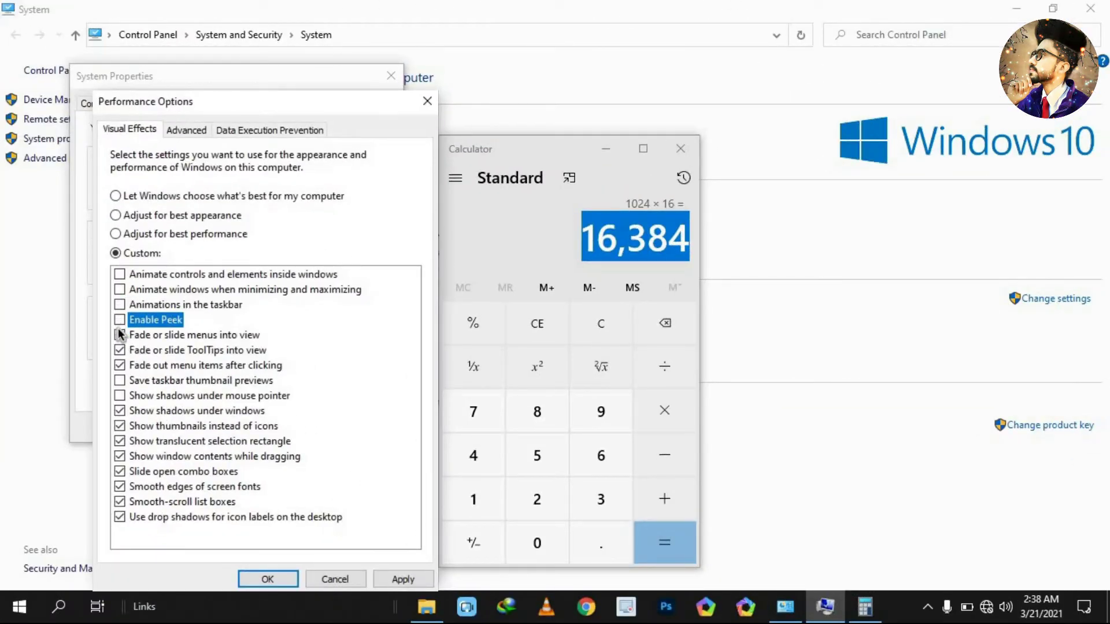
# Turn off fading or sliding of menus and ToolTips into view, and fading out of menu items after clicking.
pyautogui.click(118, 330)
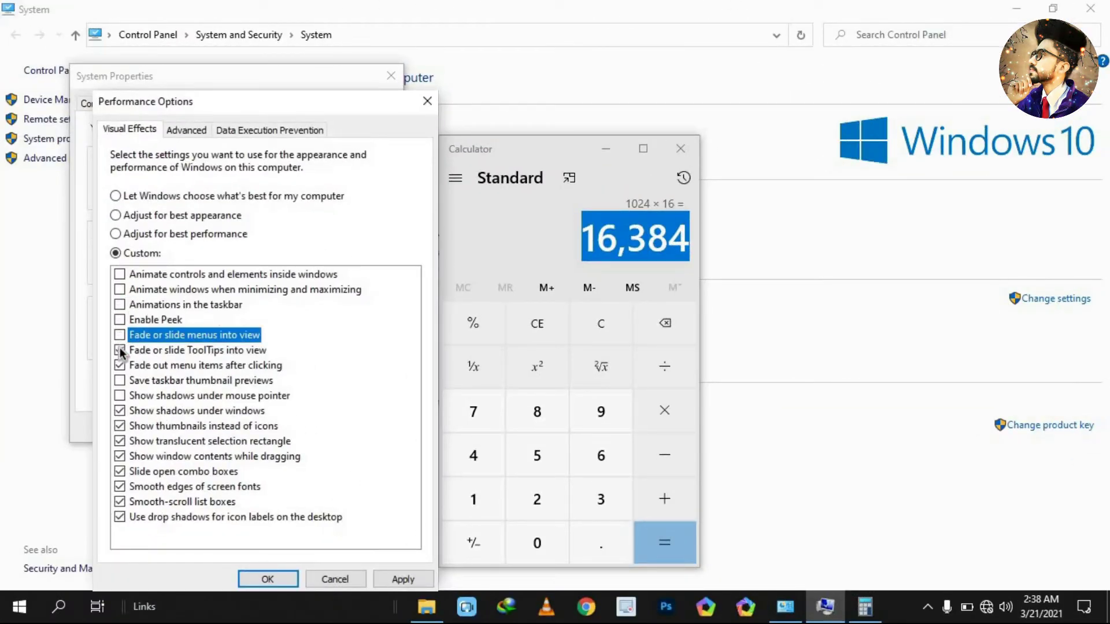
pyautogui.click(120, 349)
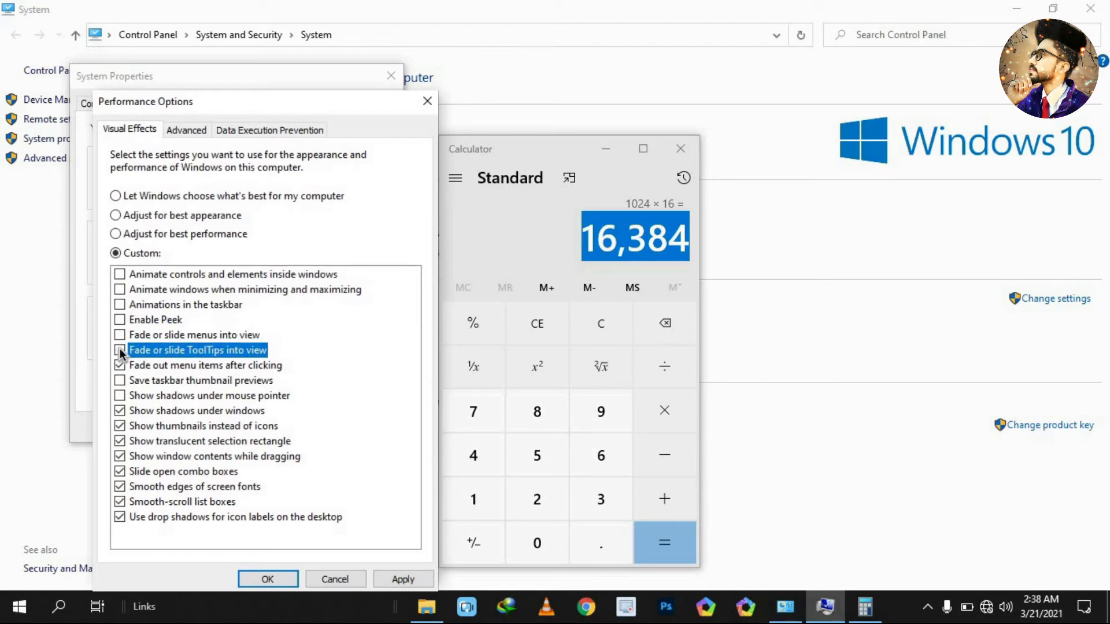
pyautogui.click(120, 365)
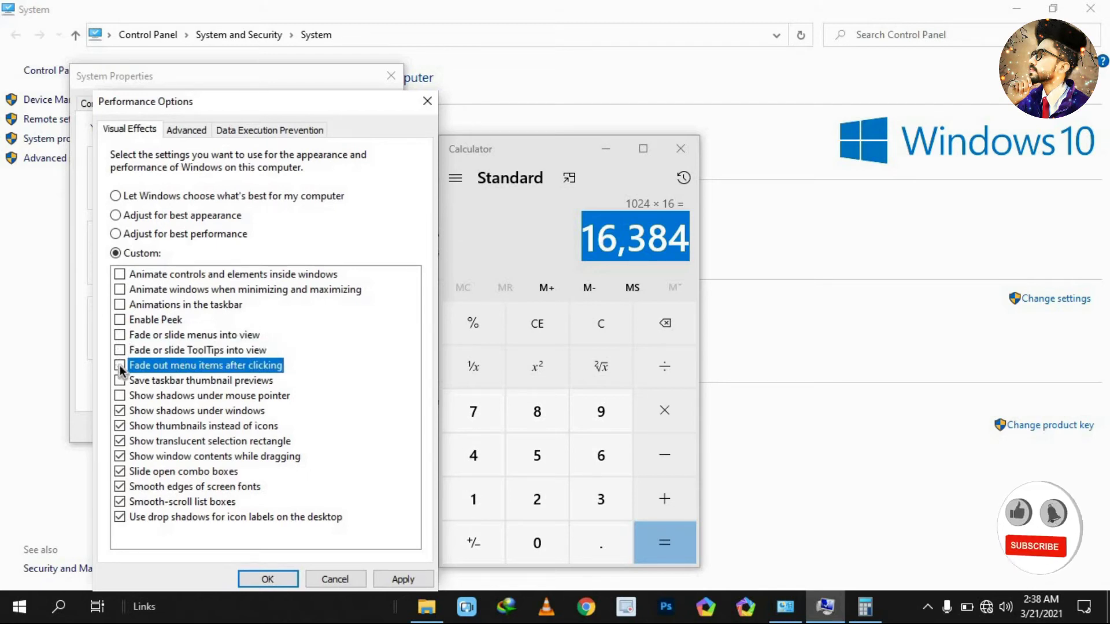
# Turn off window shadows, translucent selection rectangle, window contents while dragging, sliding combo boxes and desktop icon label shadows, then apply and confirm the performance options.
pyautogui.click(120, 411)
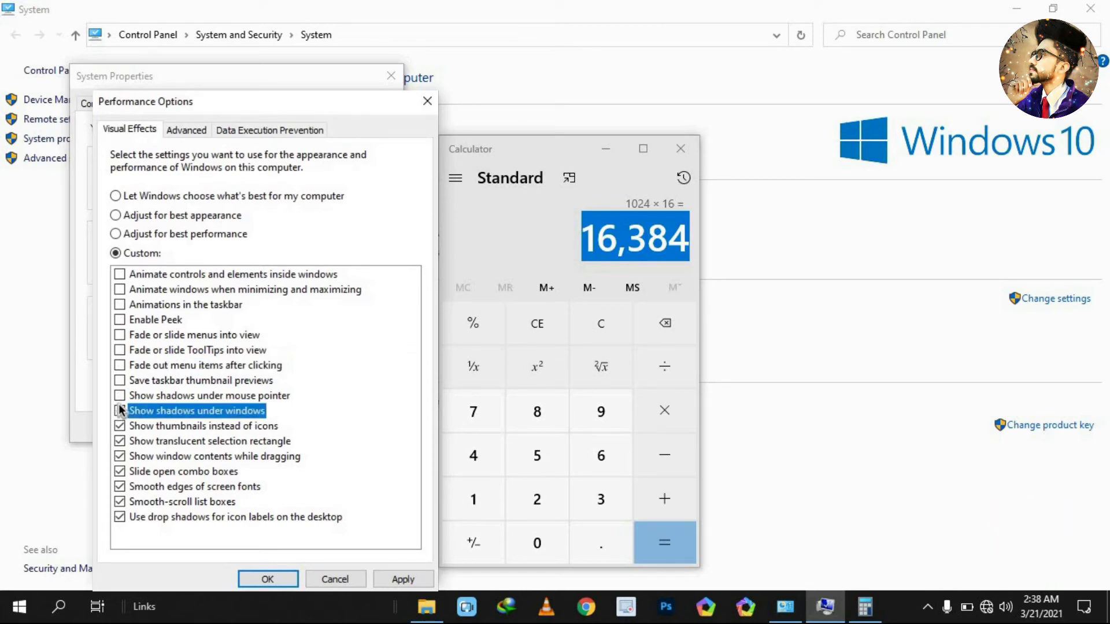
pyautogui.click(119, 440)
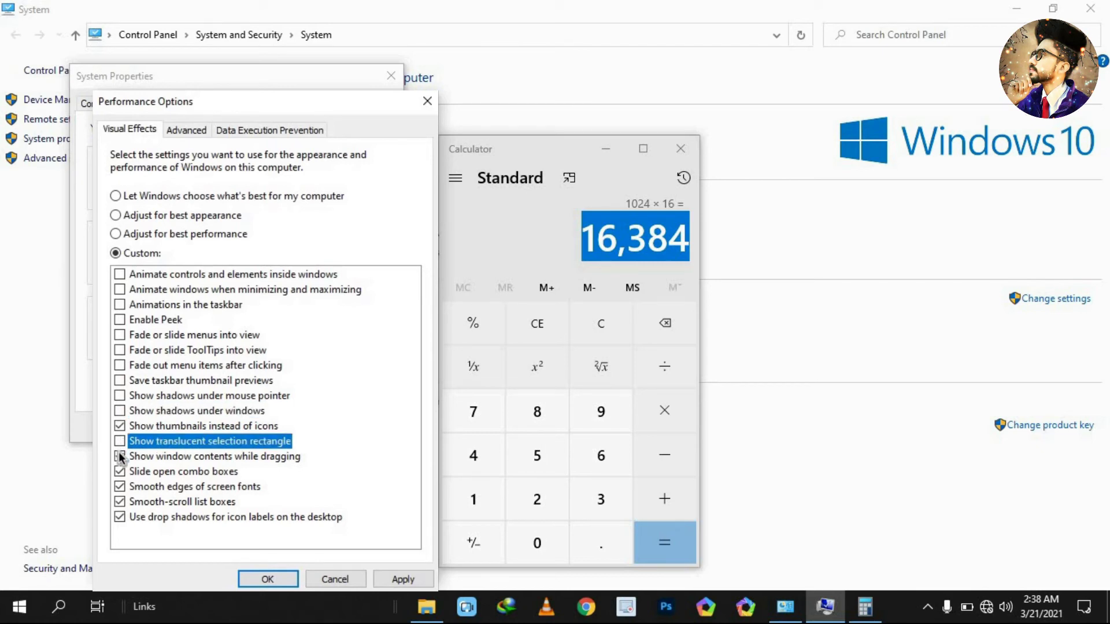
pyautogui.click(120, 456)
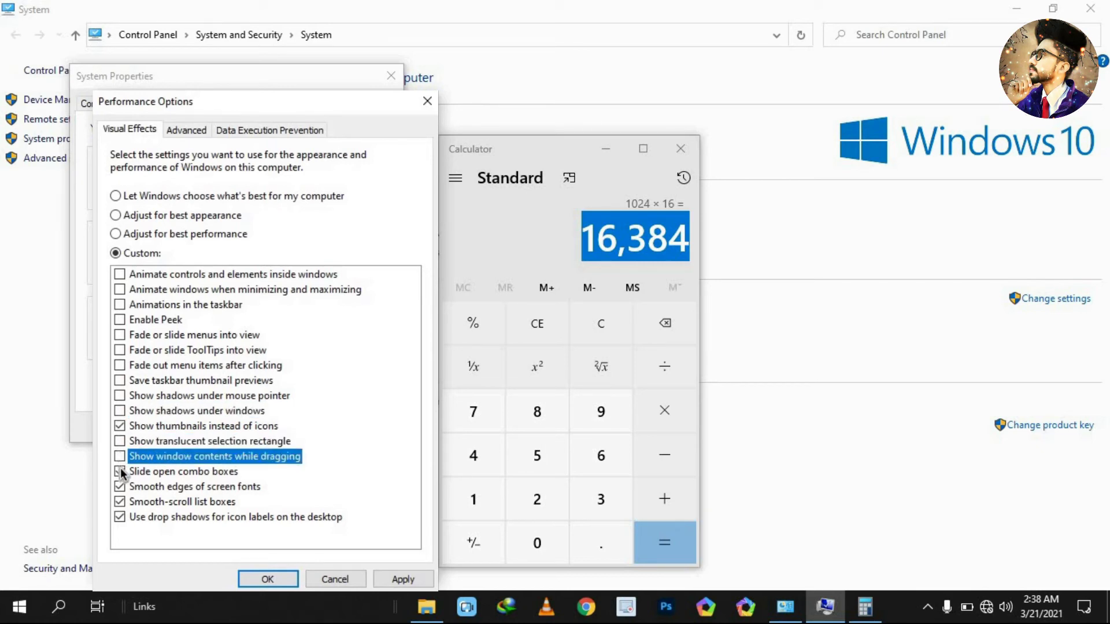
pyautogui.click(120, 469)
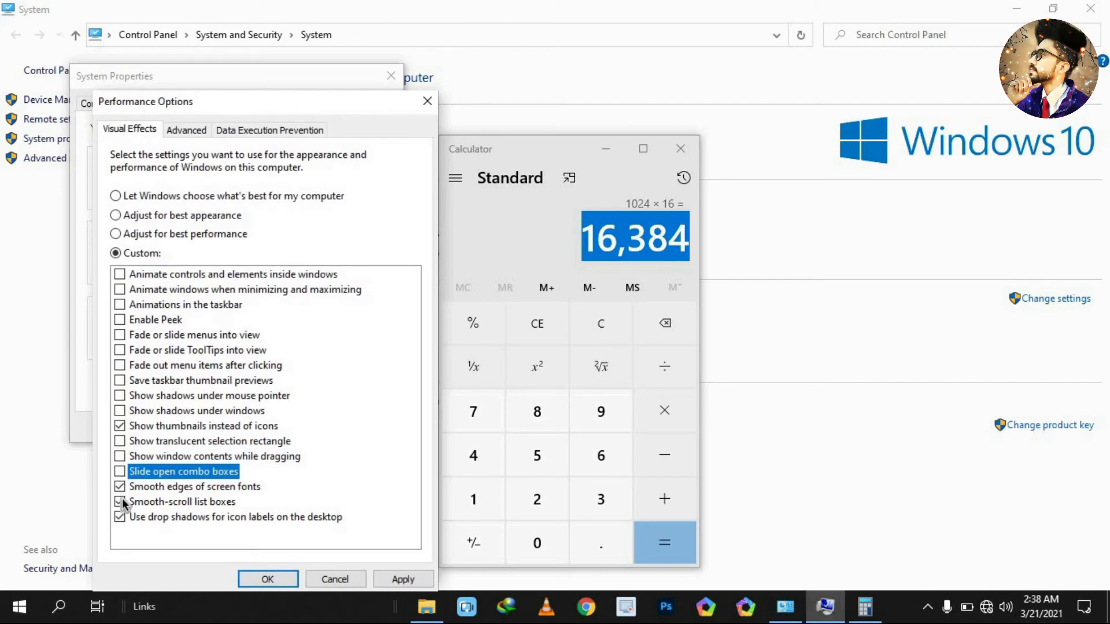
pyautogui.click(120, 515)
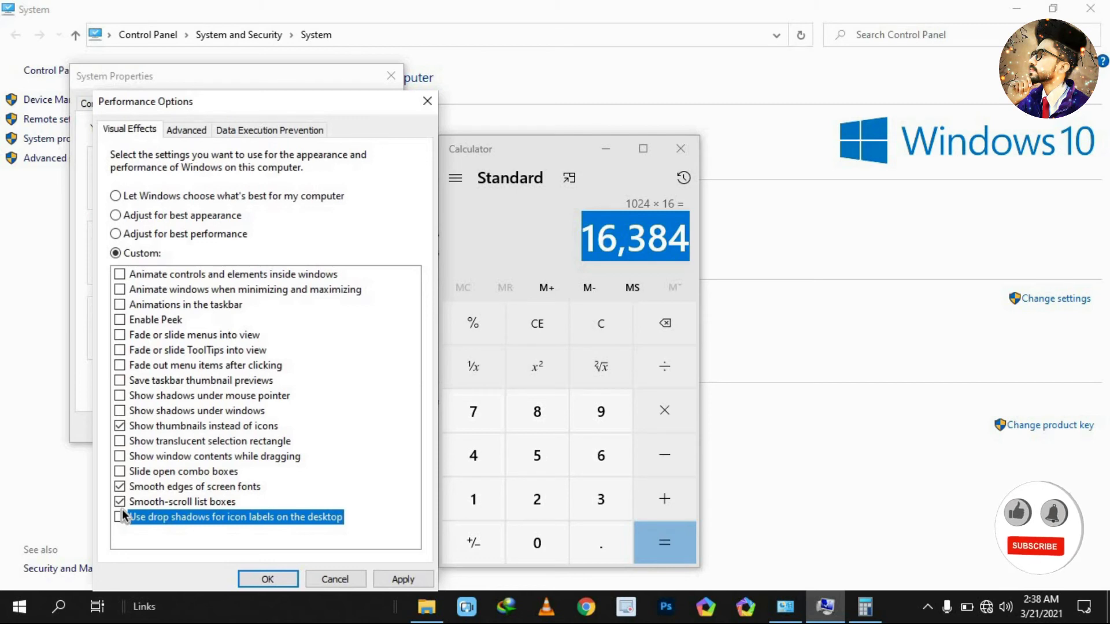
pyautogui.click(399, 579)
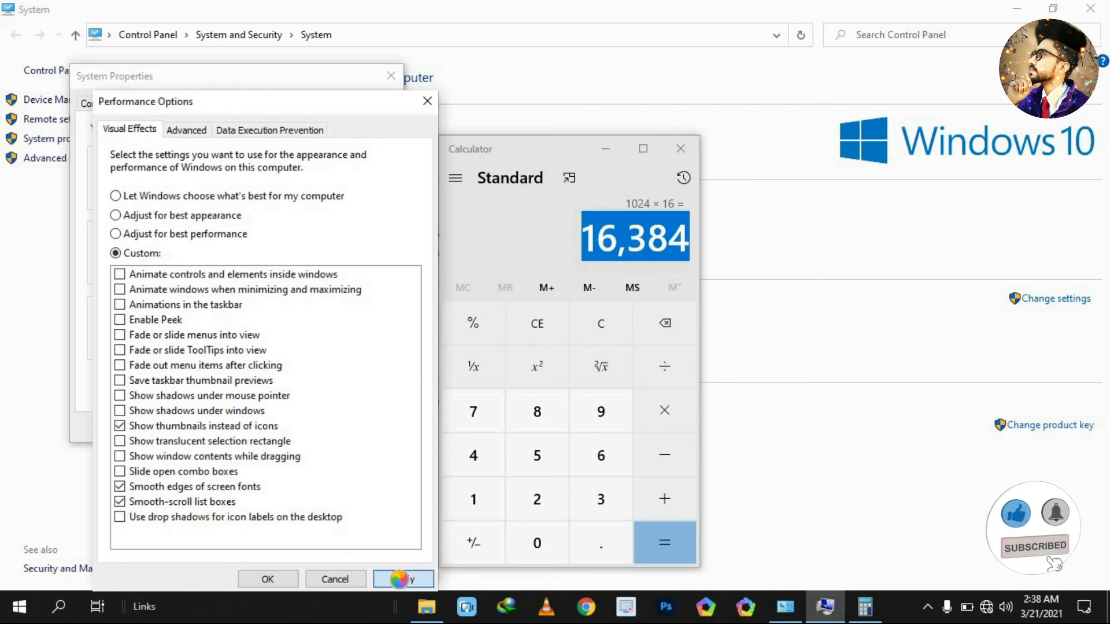
pyautogui.click(267, 578)
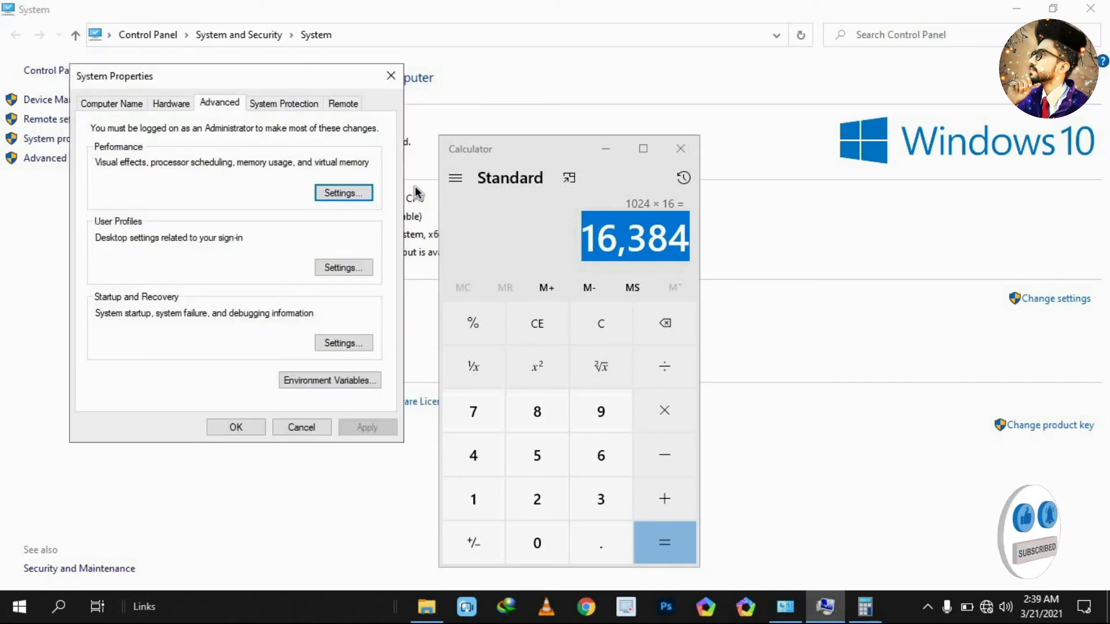
# Close Calculator, System Properties, the System window and This PC to return to the desktop.
pyautogui.click(682, 152)
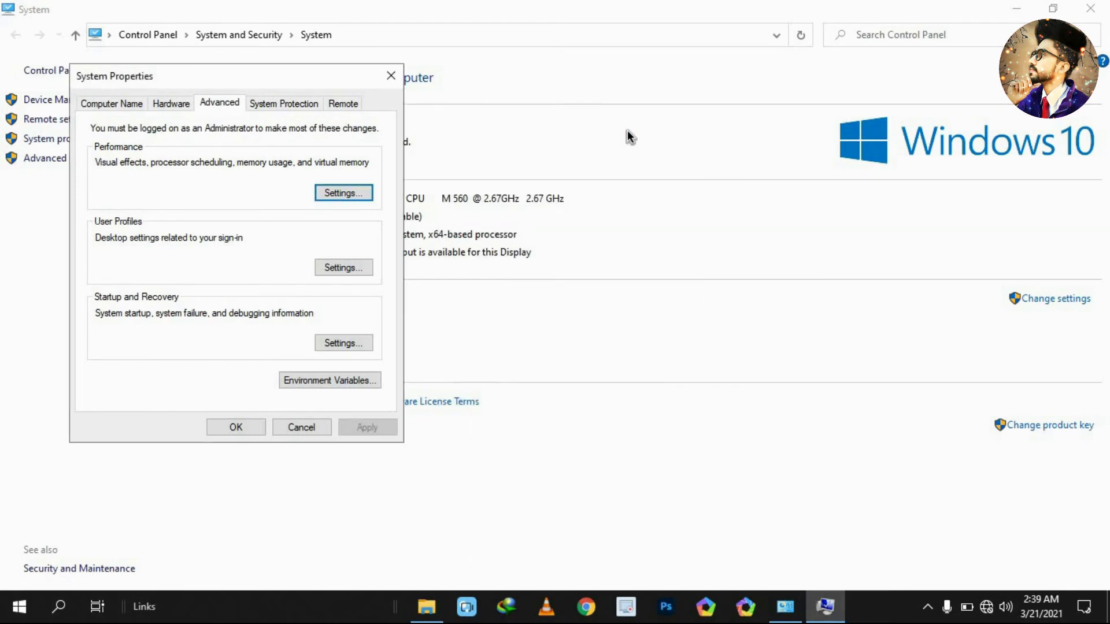
pyautogui.click(384, 84)
pyautogui.click(1090, 8)
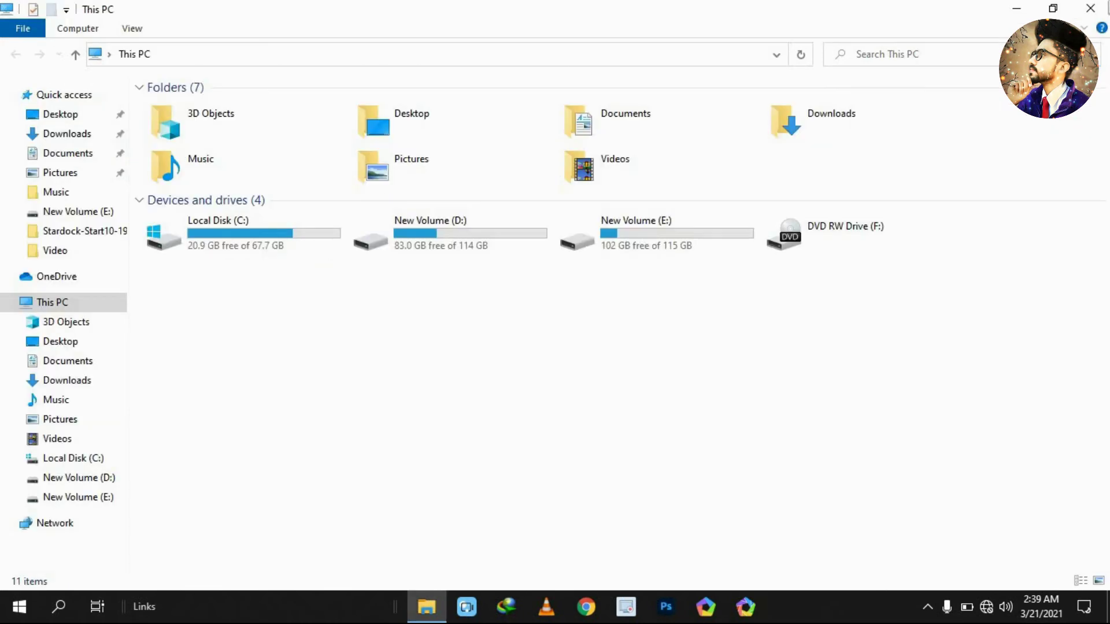
pyautogui.click(1091, 8)
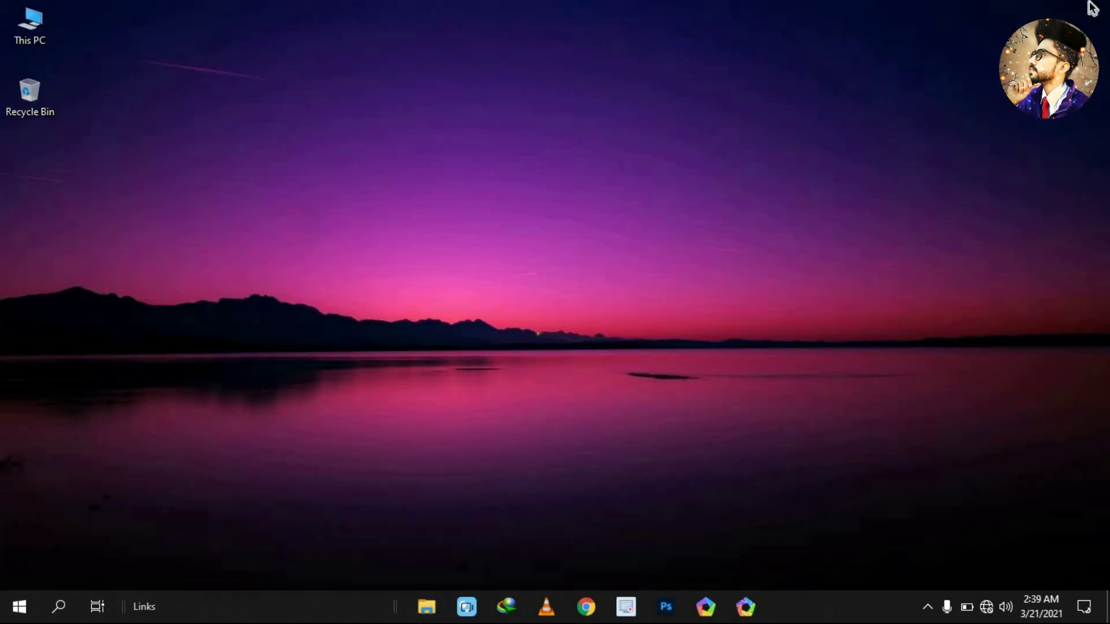